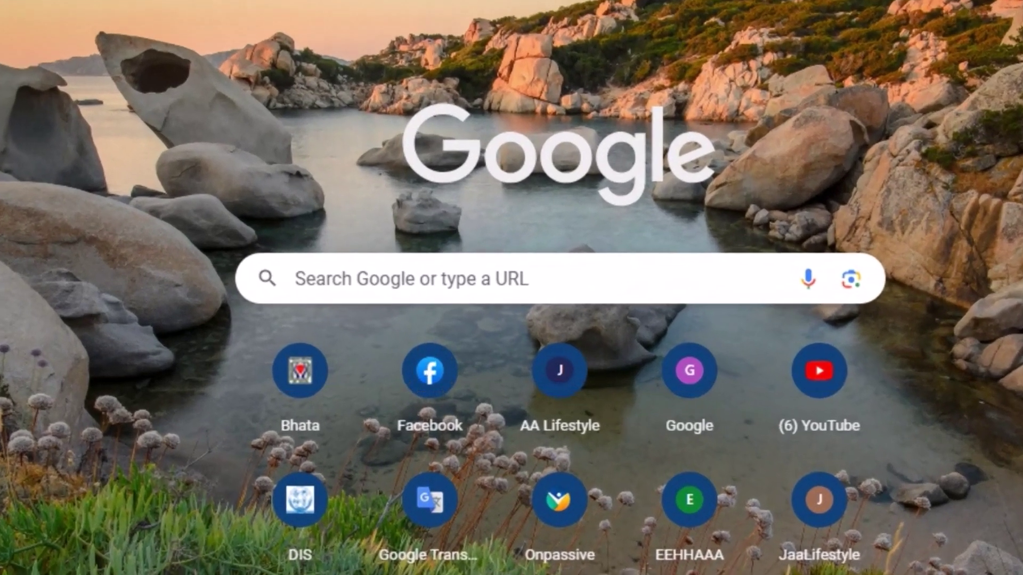
# - Search Google for "Avor Keyboard"
pyautogui.click(445, 321)
pyautogui.write('Avor')
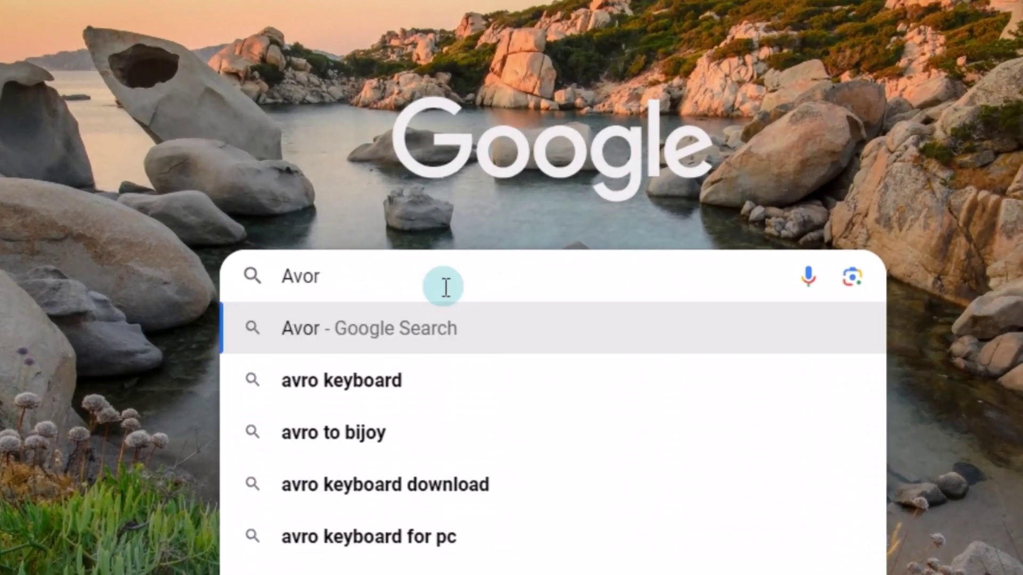
pyautogui.write(' Keyboard')
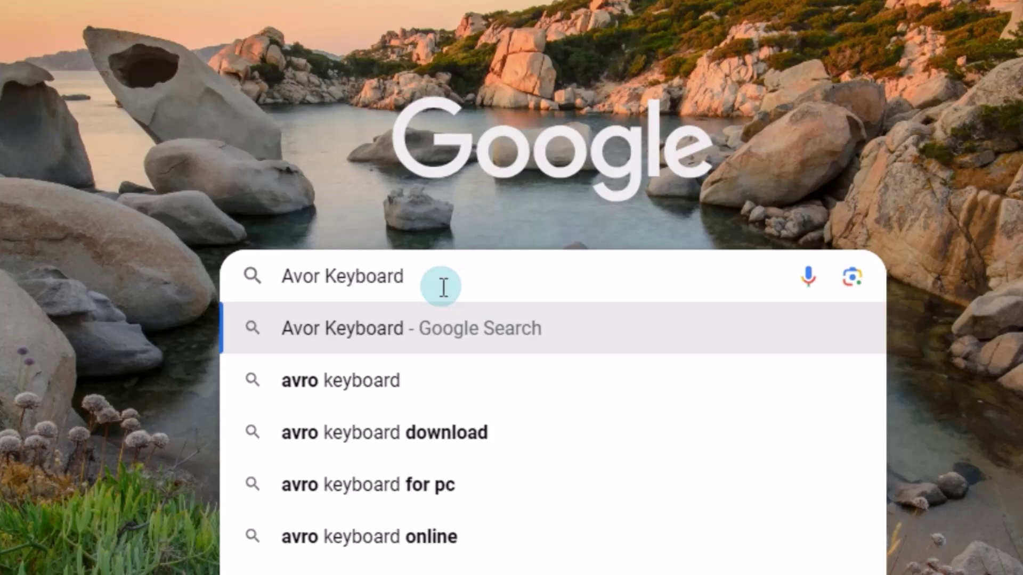
pyautogui.press('Return')
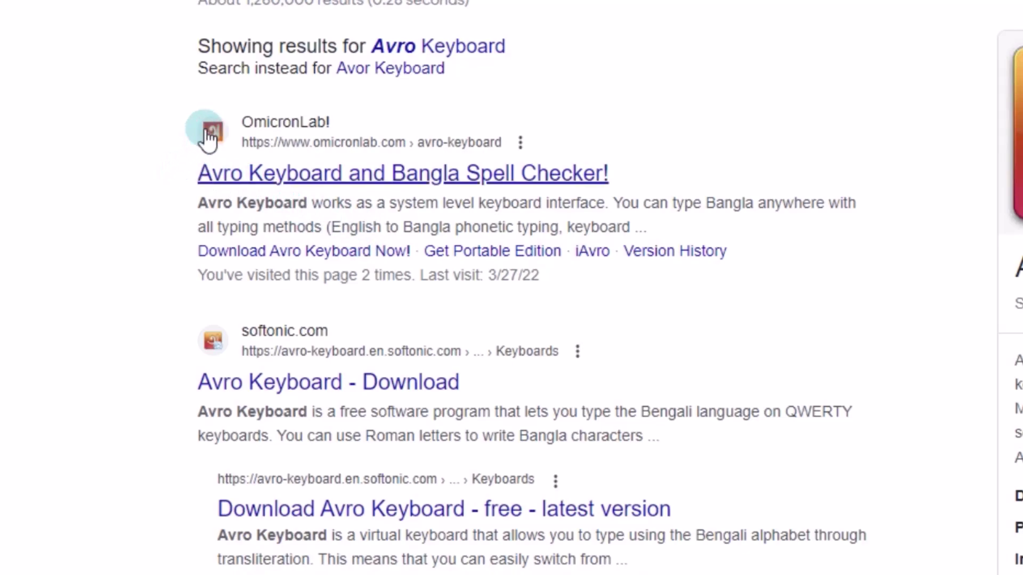
# - Open the OmicronLab search result "Avro Keyboard and Bangla Spell Checker!"
pyautogui.moveTo(183, 126); pyautogui.dragTo(650, 169)
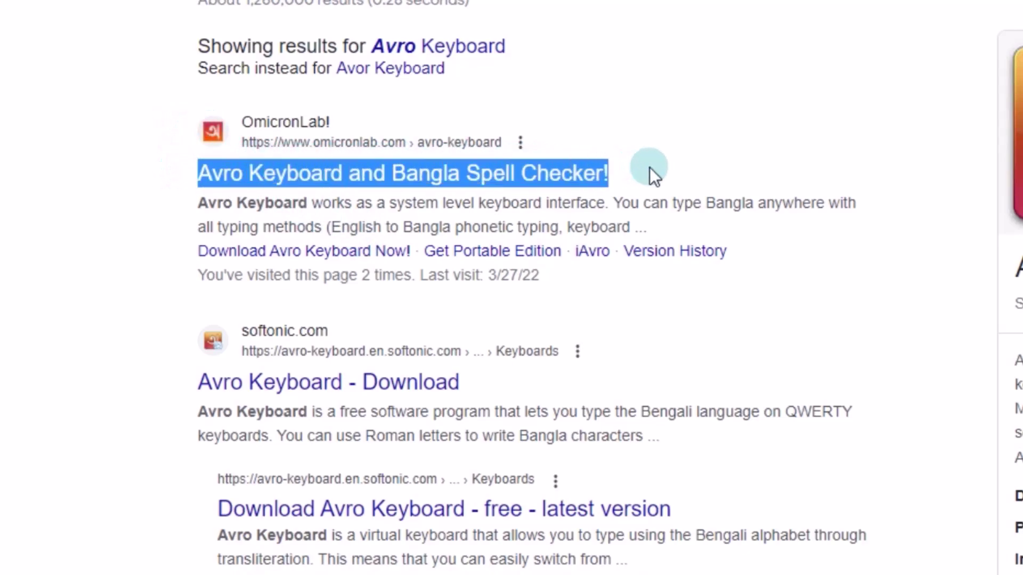
pyautogui.click(688, 109)
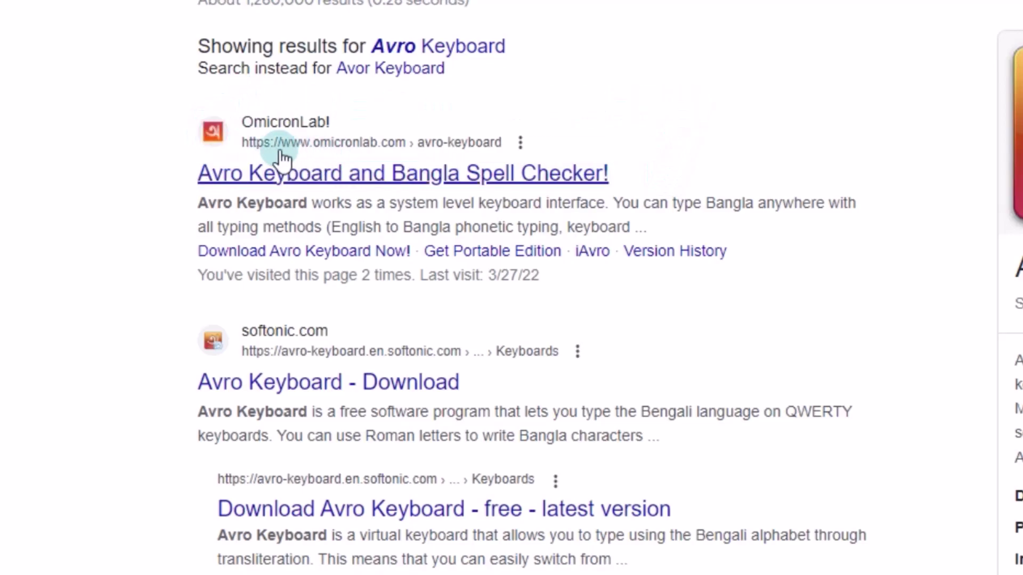
pyautogui.click(265, 172)
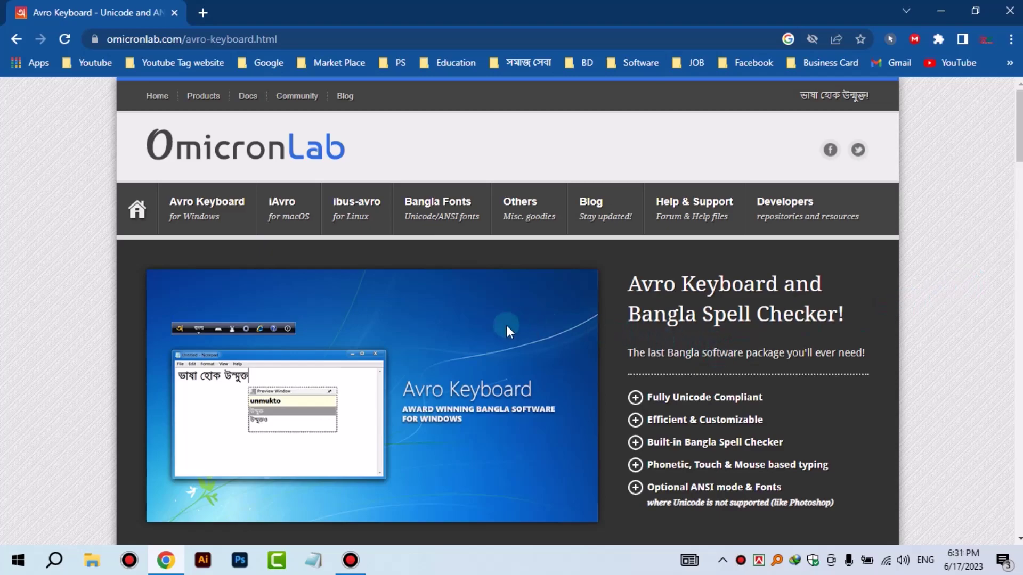
# - Go to the download page for the standard, non-portable edition of Avro Keyboard
pyautogui.scroll(-5, 503, 326)
pyautogui.scroll(-3, 503, 327)
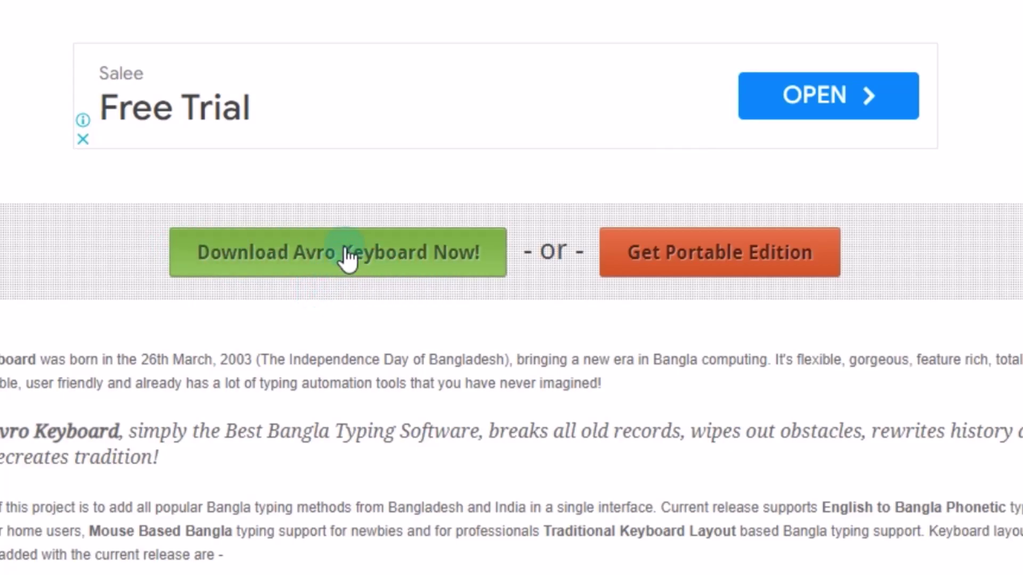
pyautogui.click(370, 256)
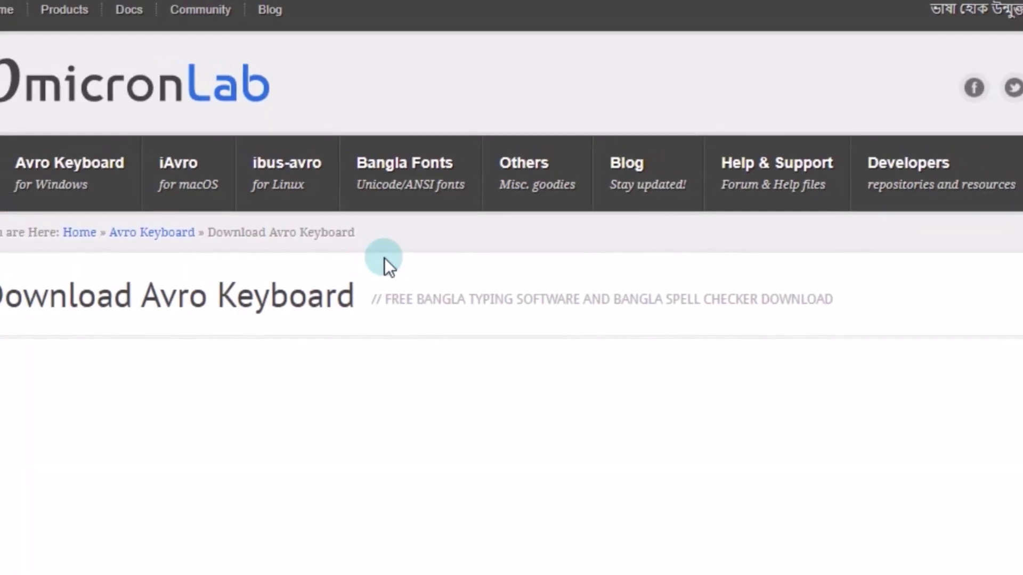
# - Check the Windows compatibility line and download setup_avrokeyboard_5.6.0.exe to Downloads\Programs in the Programs category
pyautogui.scroll(-5, 429, 293)
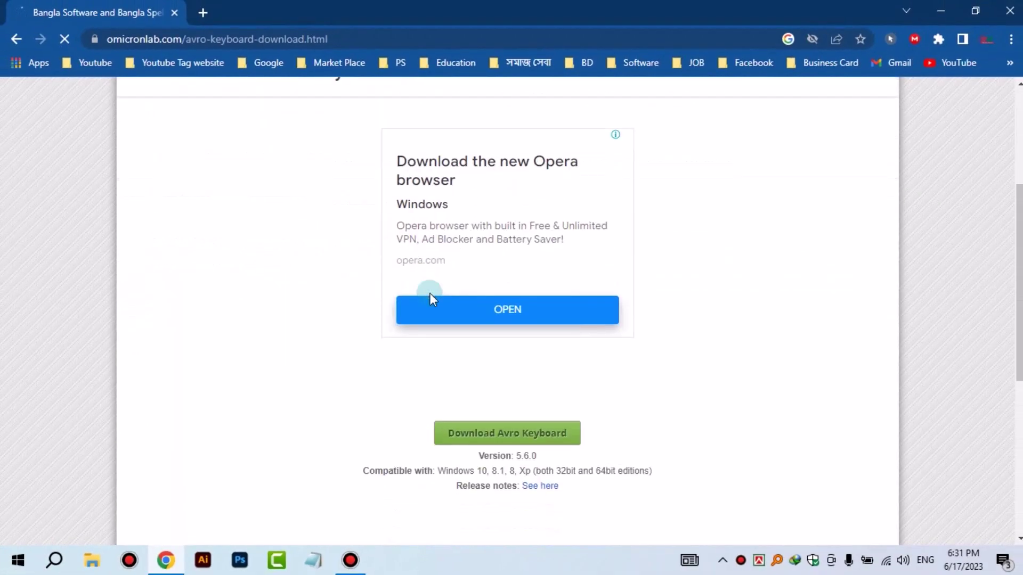
pyautogui.scroll(-1, 426, 293)
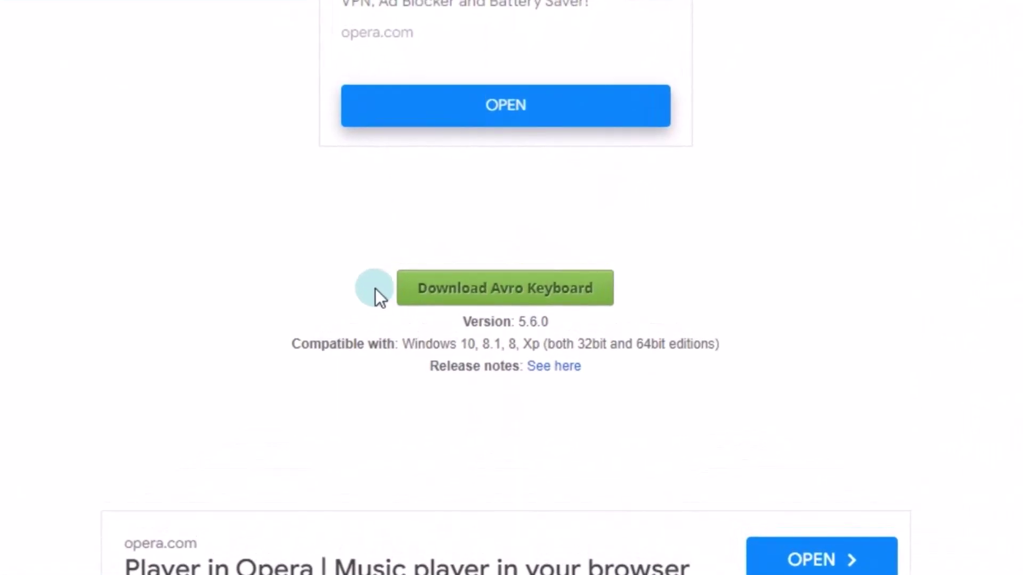
pyautogui.scroll(8, 375, 288)
pyautogui.scroll(-8, 375, 288)
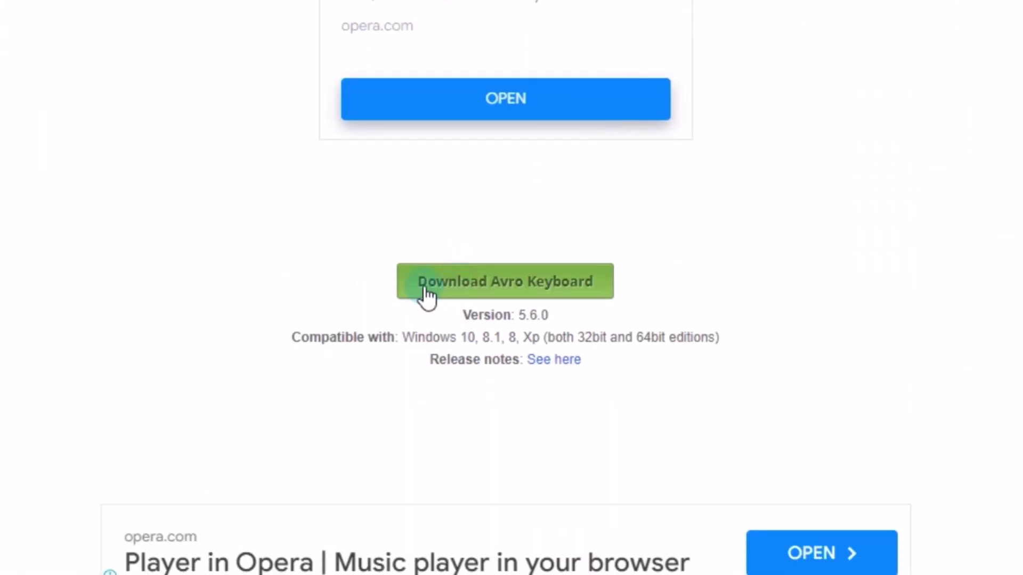
pyautogui.moveTo(285, 341); pyautogui.dragTo(653, 348)
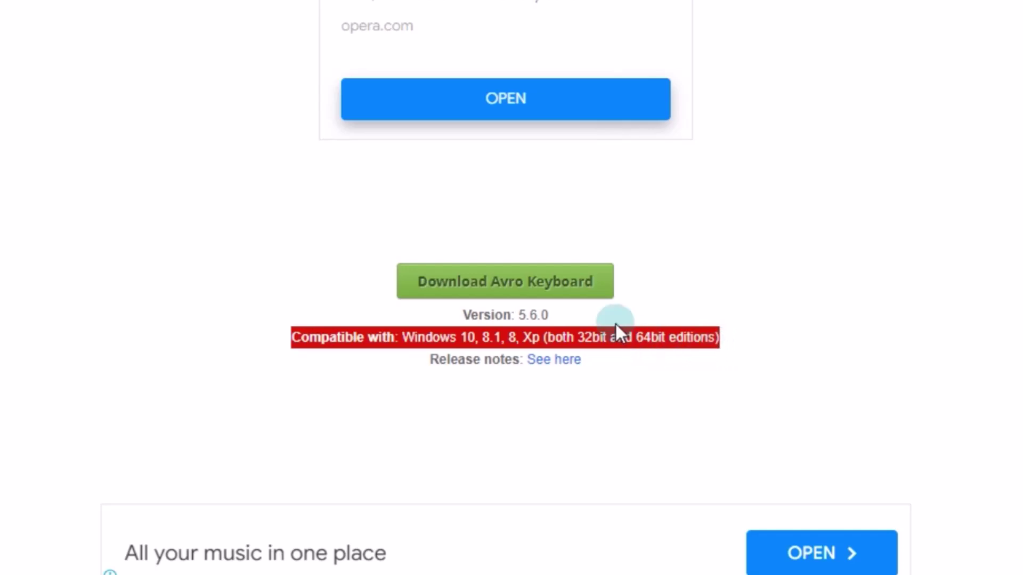
pyautogui.click(716, 261)
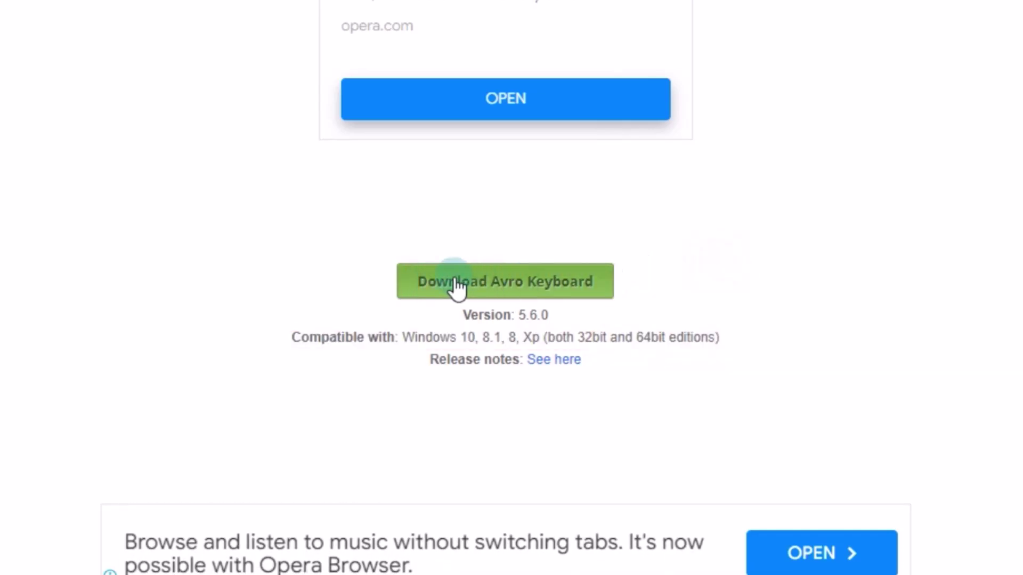
pyautogui.click(495, 283)
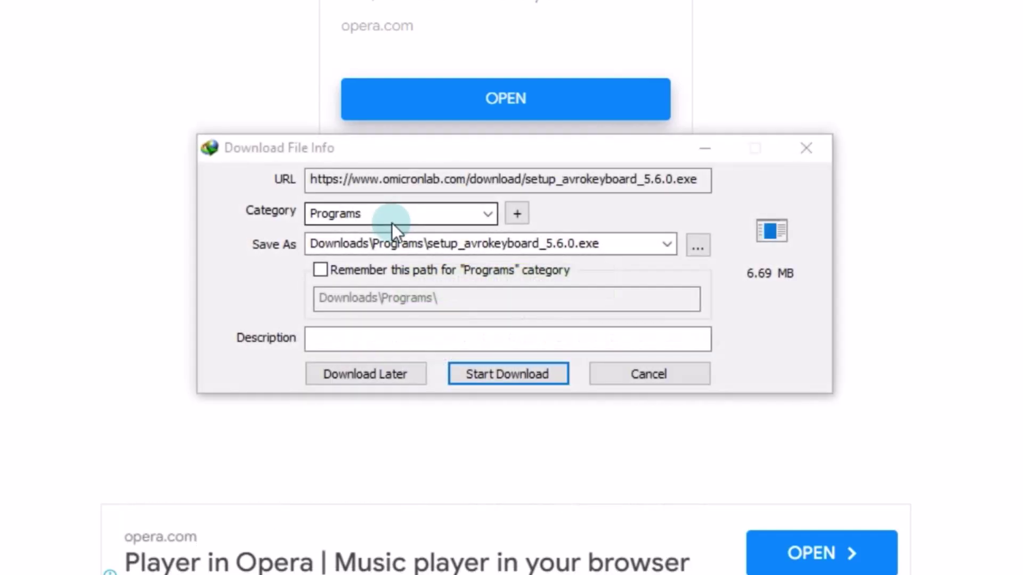
pyautogui.moveTo(427, 151); pyautogui.dragTo(414, 84)
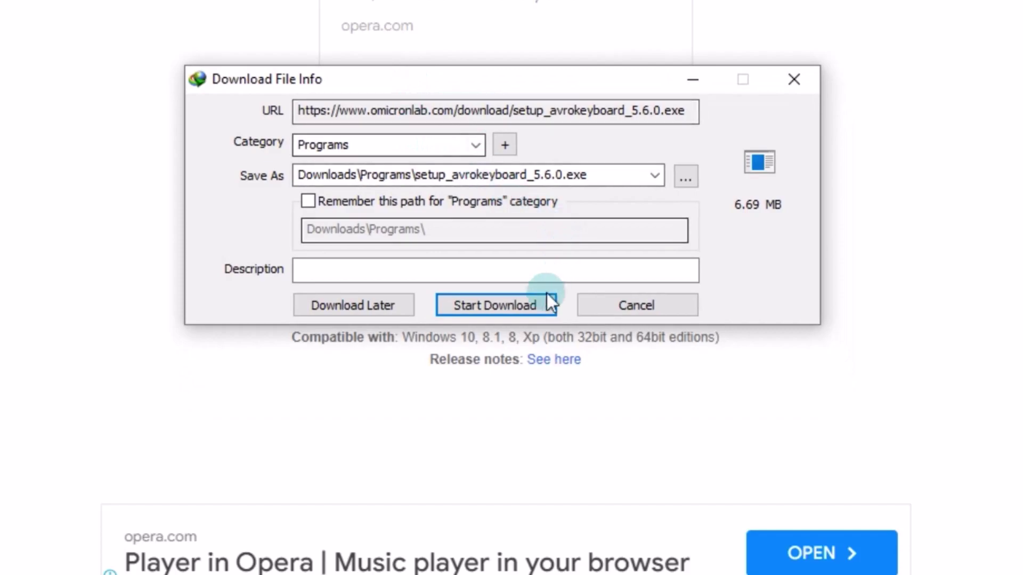
pyautogui.click(532, 302)
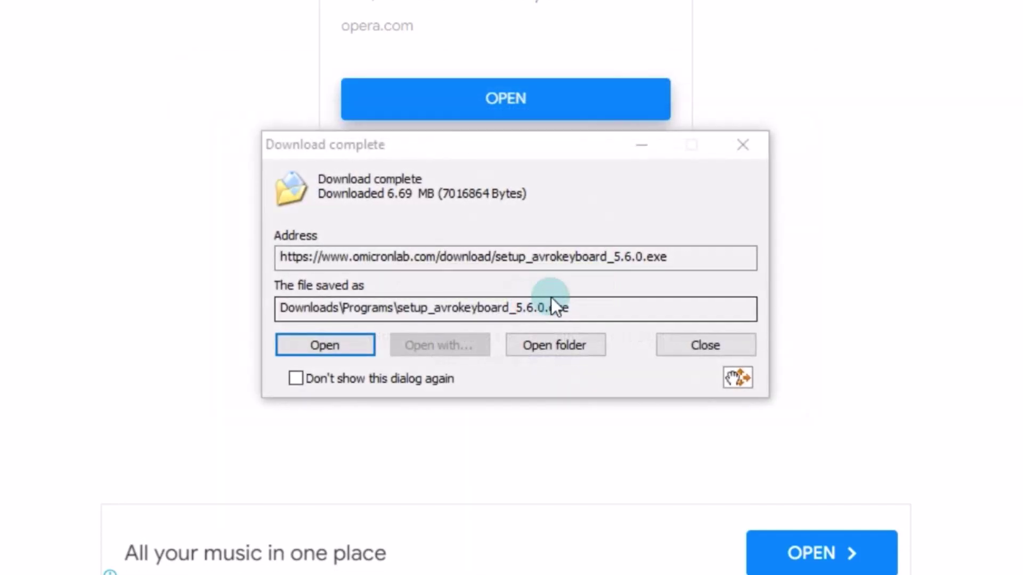
# - Open the folder containing the downloaded installer, show its files as large icons and widen the window
pyautogui.click(564, 346)
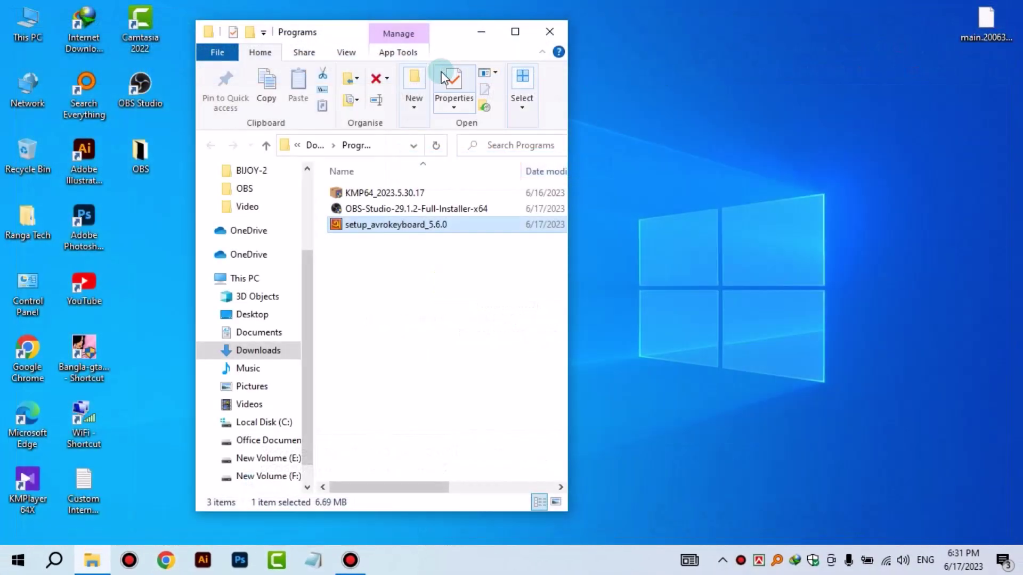
pyautogui.moveTo(455, 35); pyautogui.dragTo(522, 31)
pyautogui.click(413, 48)
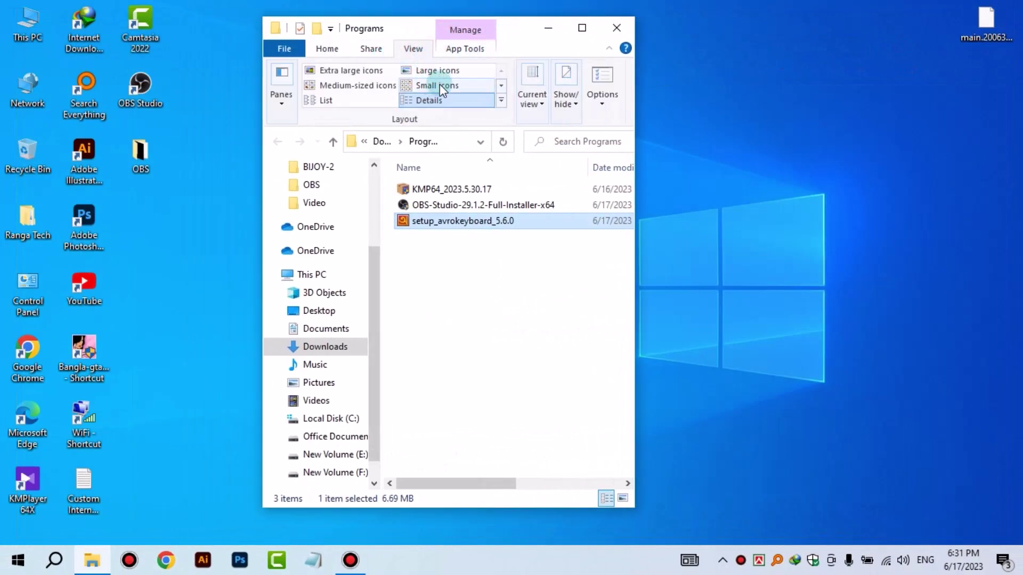
pyautogui.click(437, 71)
pyautogui.moveTo(635, 213); pyautogui.dragTo(840, 214)
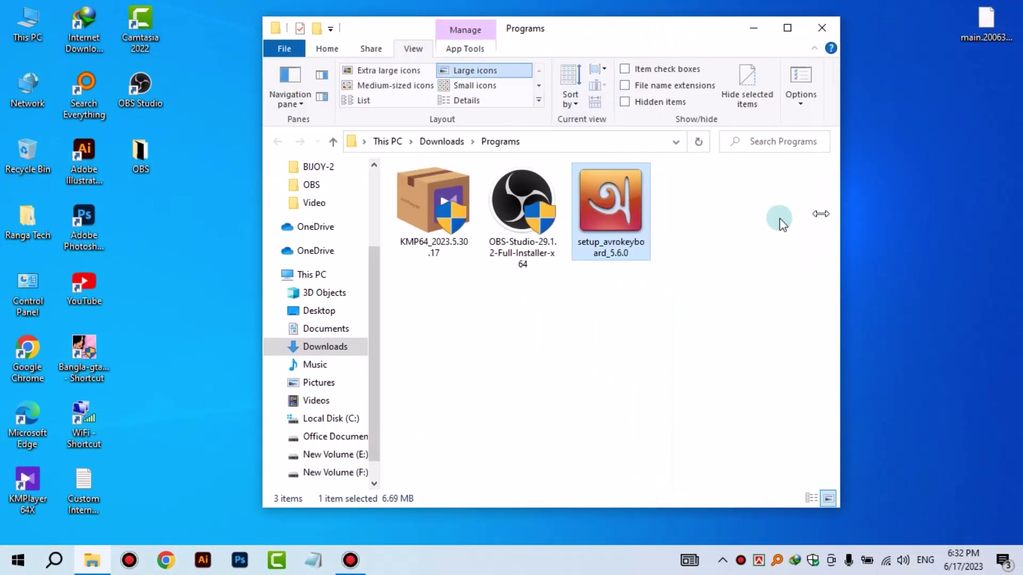
pyautogui.moveTo(631, 206)
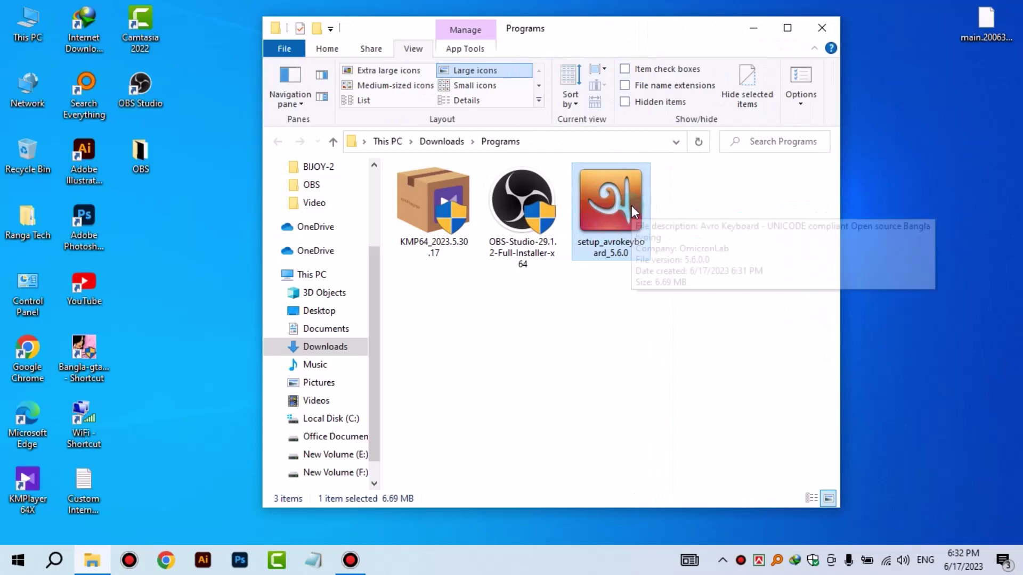
pyautogui.moveTo(601, 31); pyautogui.dragTo(537, 17)
# - Run setup_avrokeyboard_5.6.0 as administrator and continue past the setup wizard's welcome page
pyautogui.rightClick(549, 183)
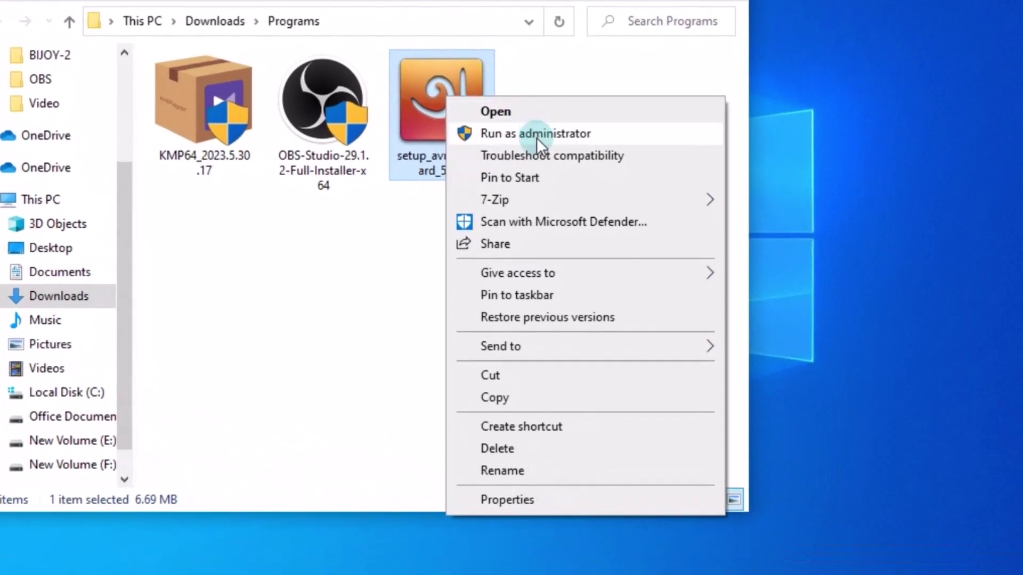
pyautogui.click(524, 135)
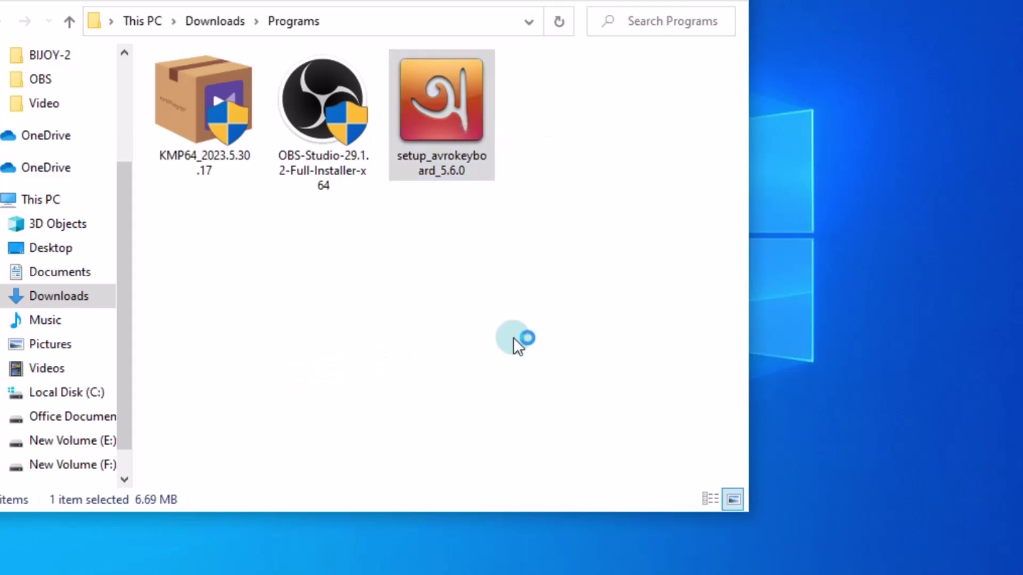
pyautogui.moveTo(420, 36); pyautogui.dragTo(398, 0)
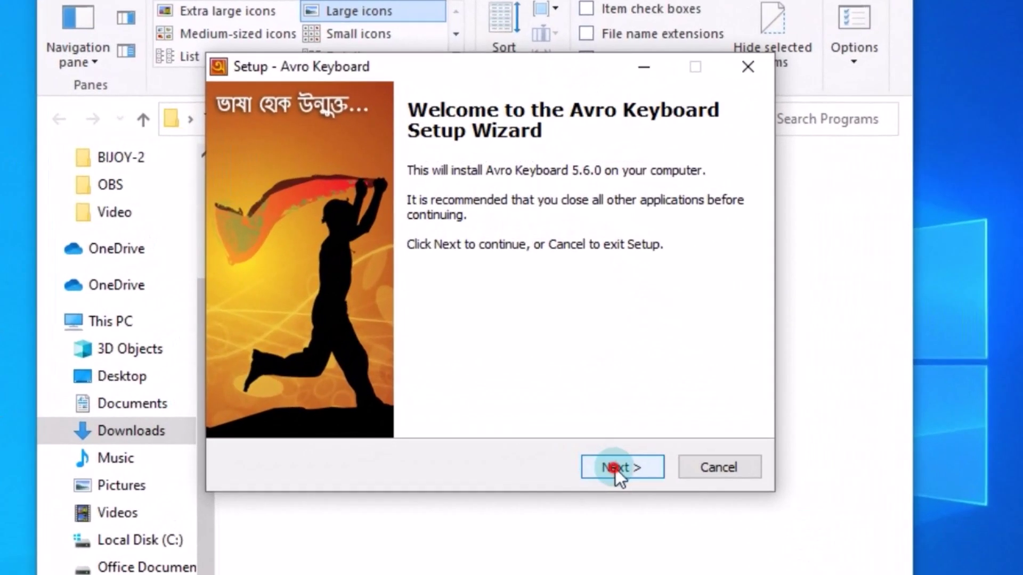
pyautogui.click(505, 335)
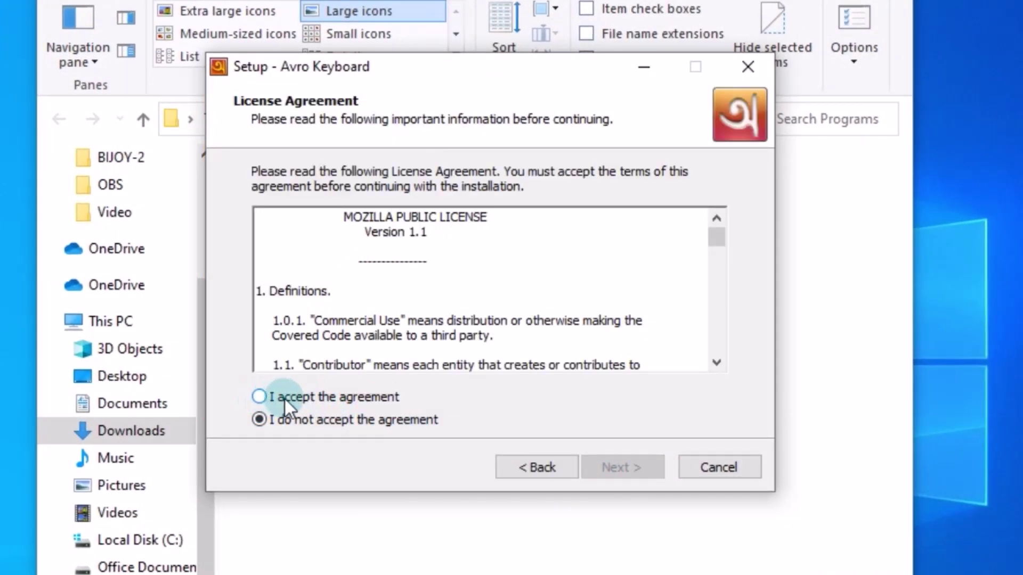
# - Accept the license agreement and keep "Avro Keyboard" as the Start Menu folder
pyautogui.click(330, 400)
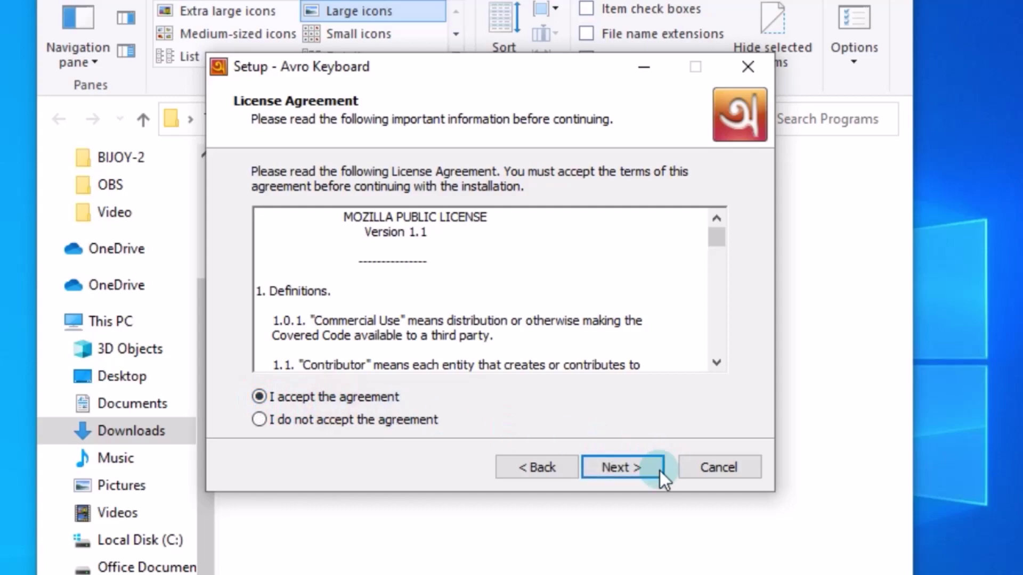
pyautogui.click(622, 471)
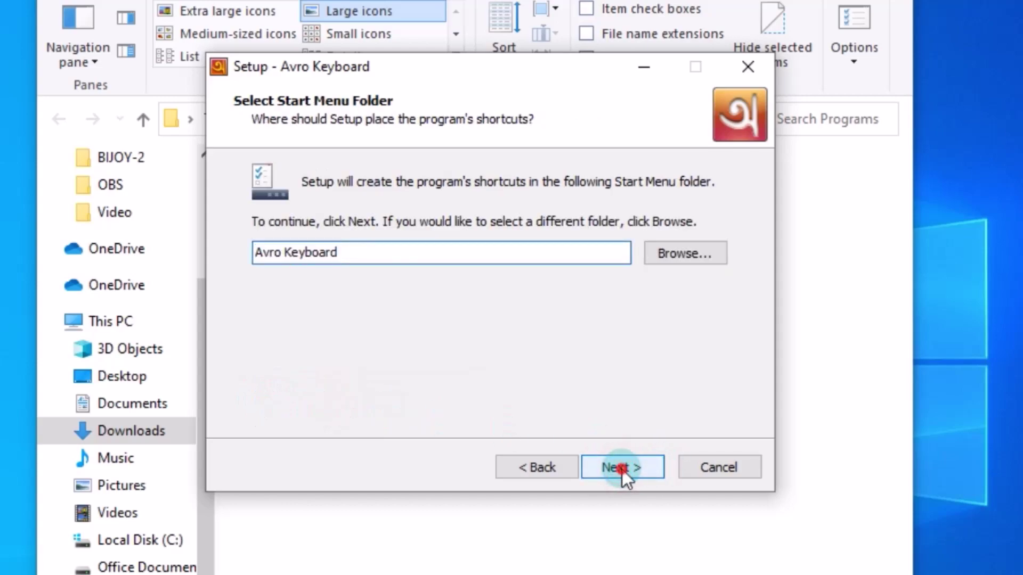
pyautogui.click(622, 470)
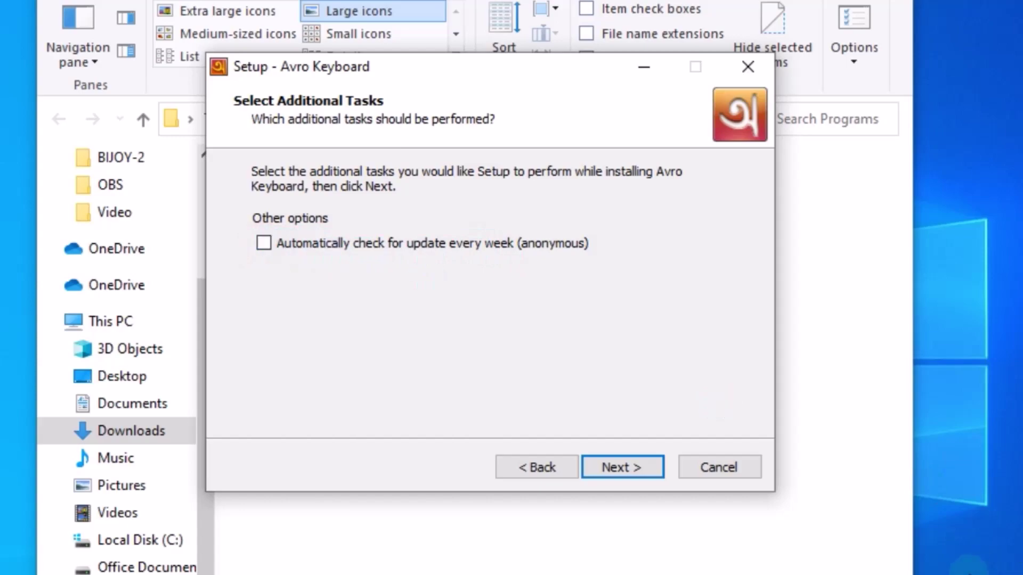
# - Leave the automatic weekly update check off, install Avro Keyboard and finish the setup wizard
pyautogui.click(316, 247)
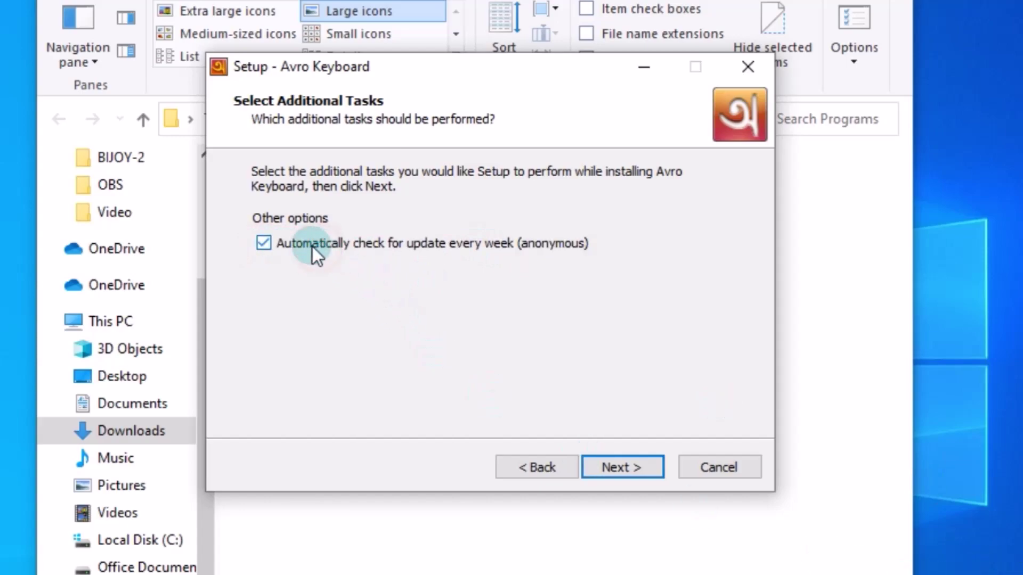
pyautogui.click(266, 244)
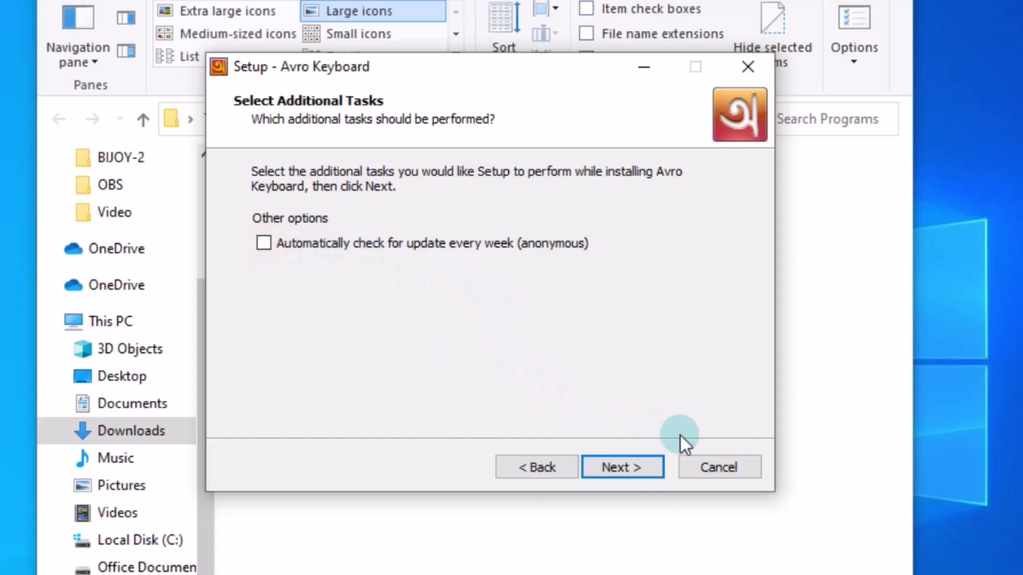
pyautogui.click(620, 468)
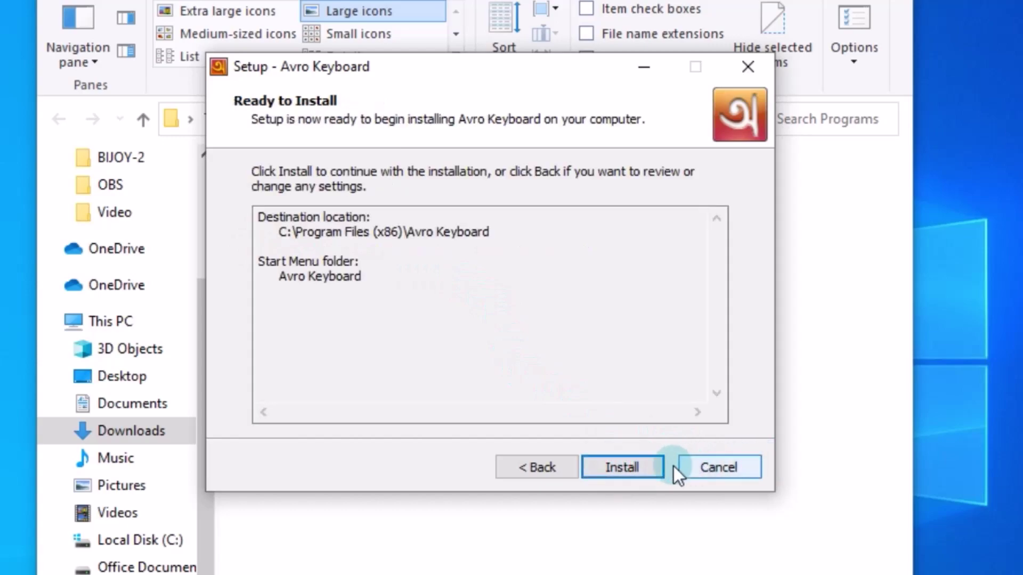
pyautogui.click(624, 471)
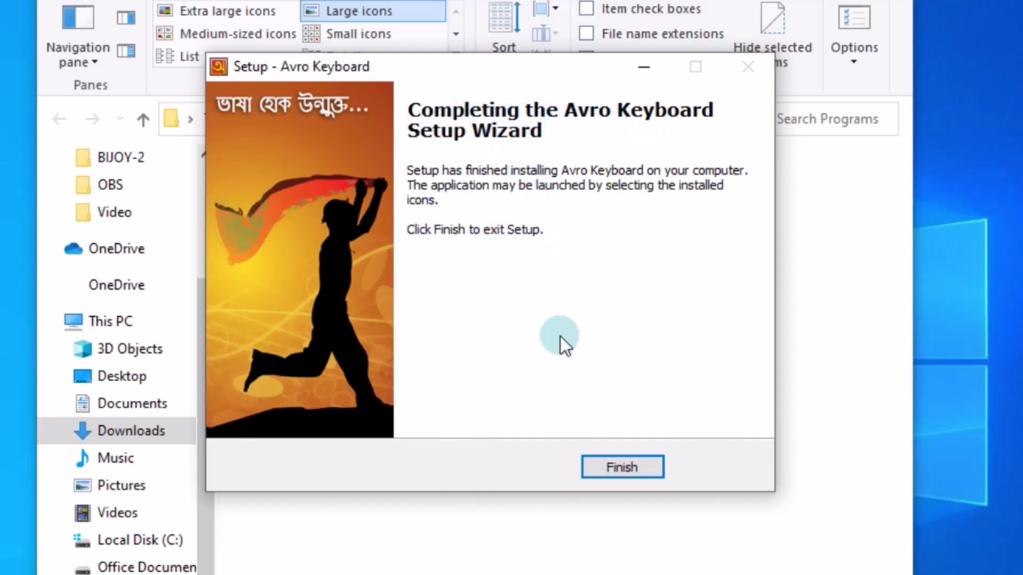
pyautogui.click(622, 467)
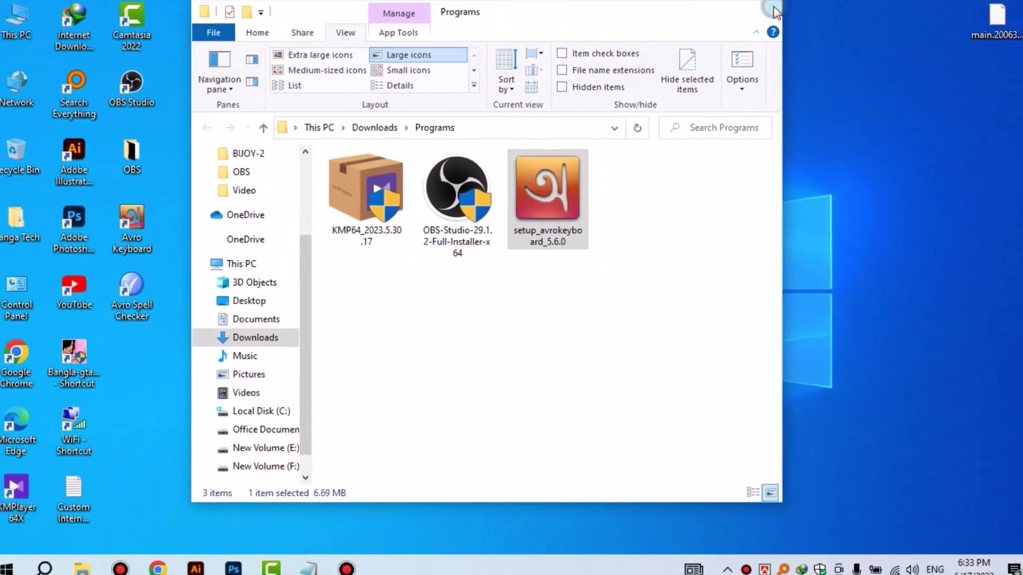
# - Close the Programs folder window and launch Avro Keyboard from its desktop shortcut
pyautogui.click(777, 9)
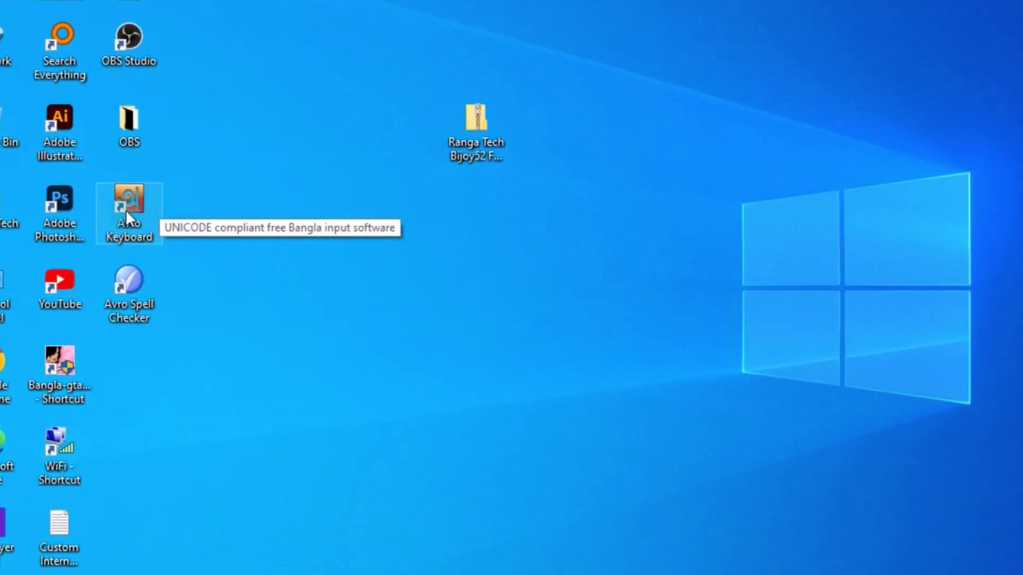
pyautogui.moveTo(152, 199)
pyautogui.mouseDown()
pyautogui.moveTo(190, 184)
pyautogui.moveTo(158, 195)
pyautogui.mouseUp()
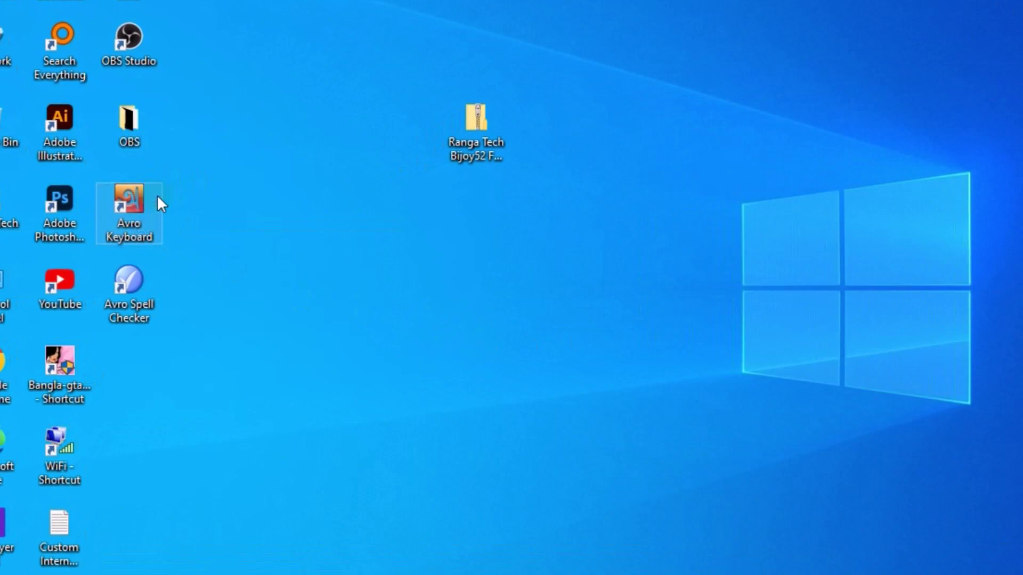
pyautogui.doubleClick(136, 197)
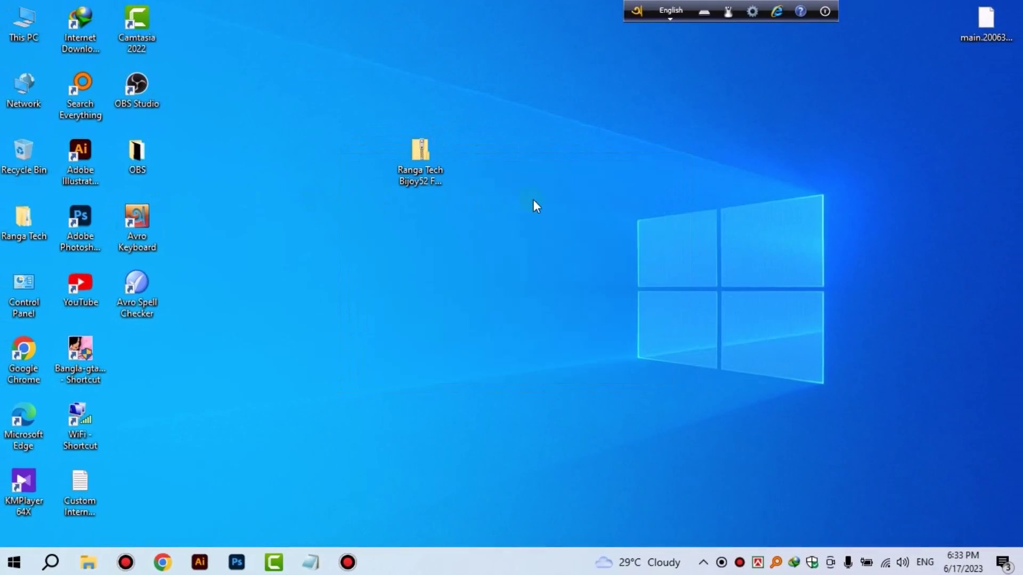
# - Look through the keyboard layouts, general commands and tool settings offered by the Avro Keyboard bar
pyautogui.click(580, 22)
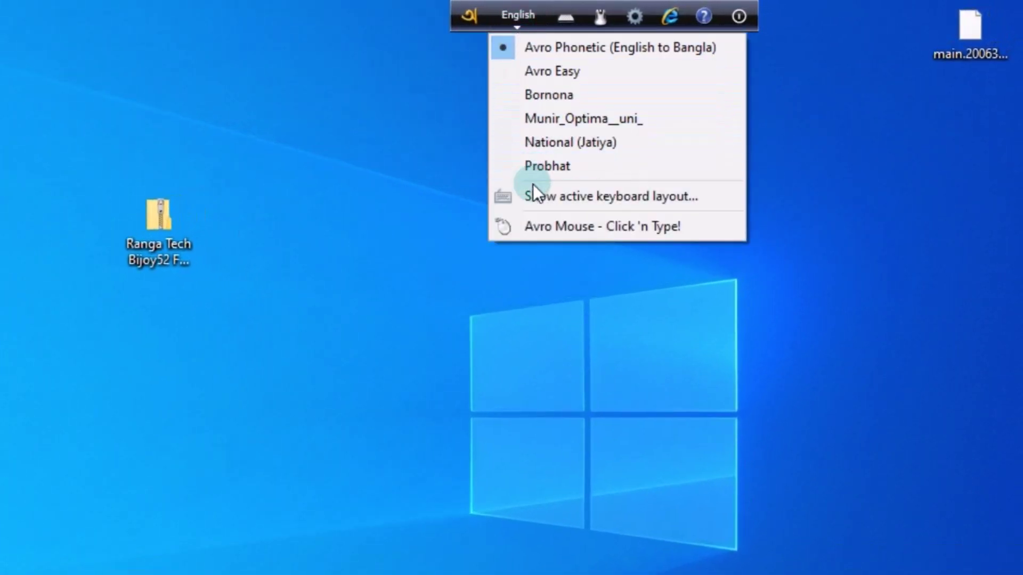
pyautogui.click(462, 18)
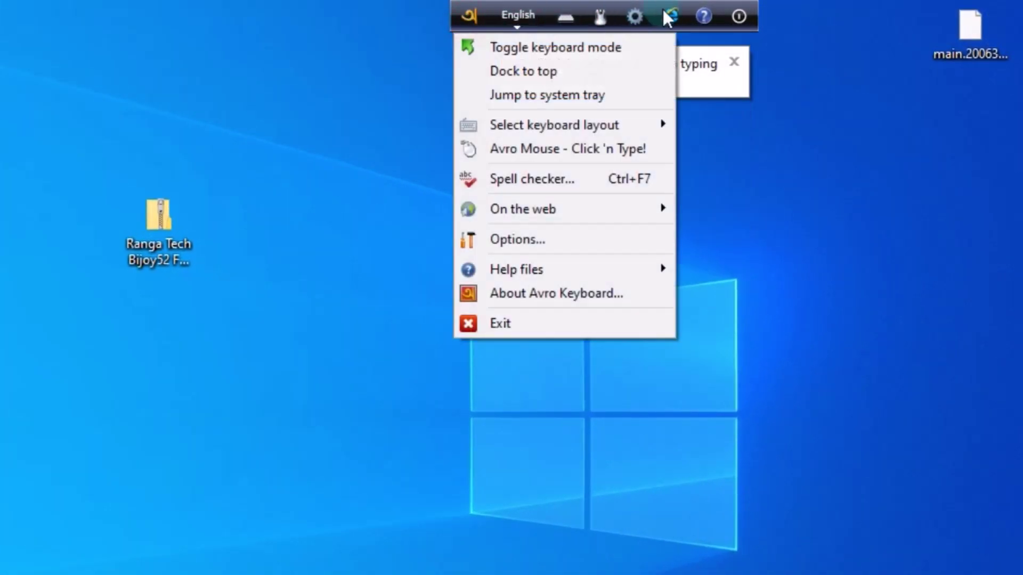
pyautogui.click(634, 15)
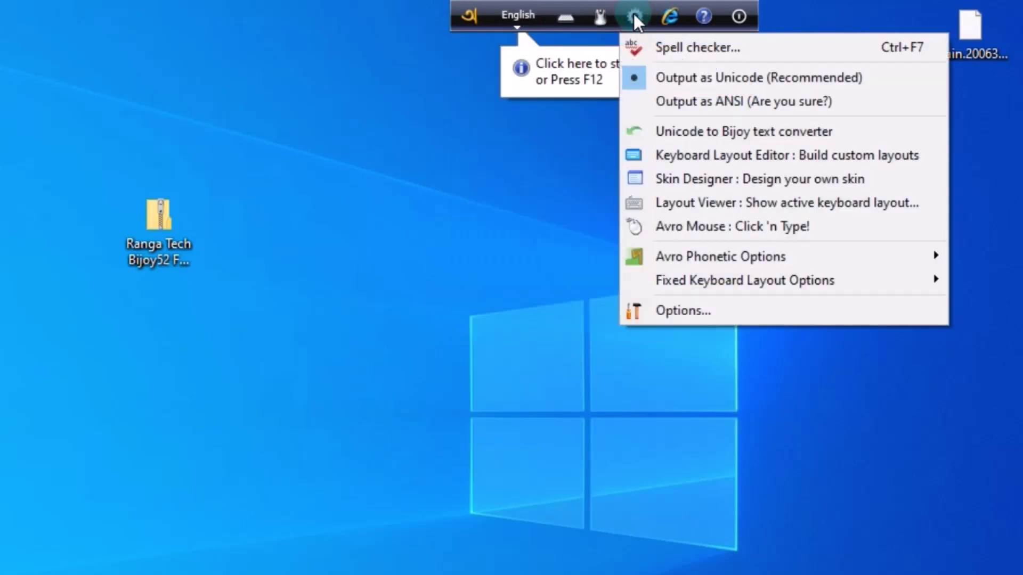
pyautogui.moveTo(461, 14); pyautogui.dragTo(456, 16)
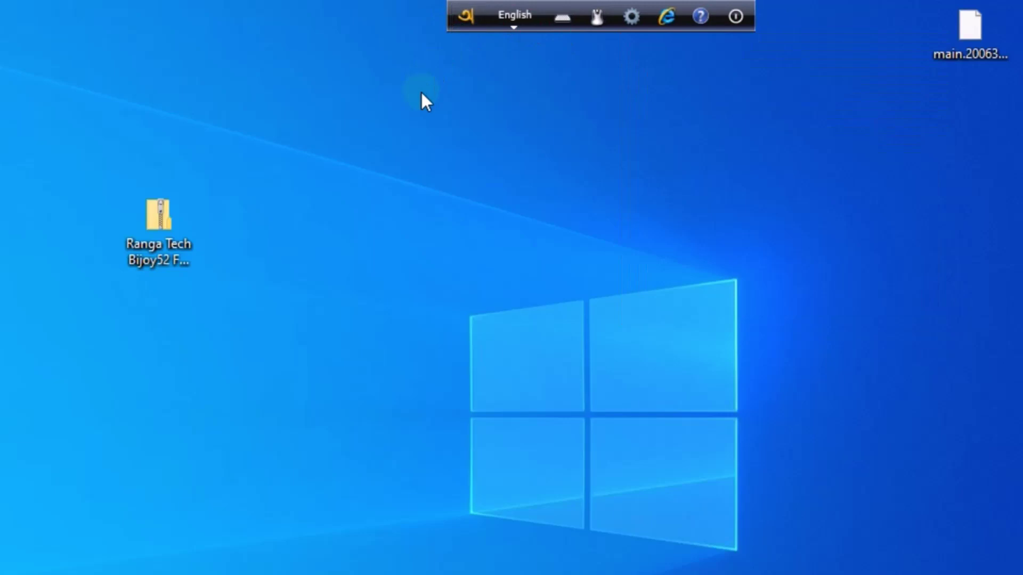